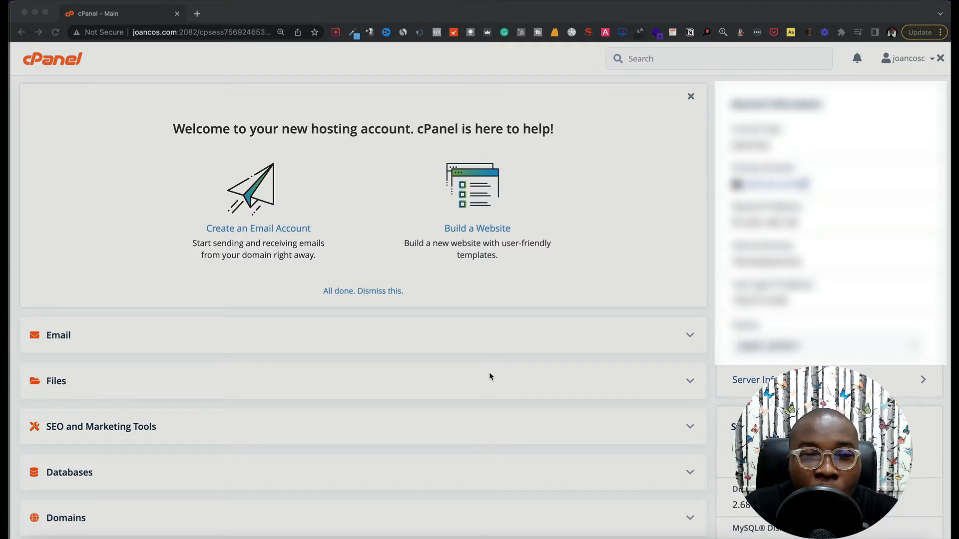
Open the WordPress script page from the Softaculous Apps Installer section
scroll(490, 374, down, 1)
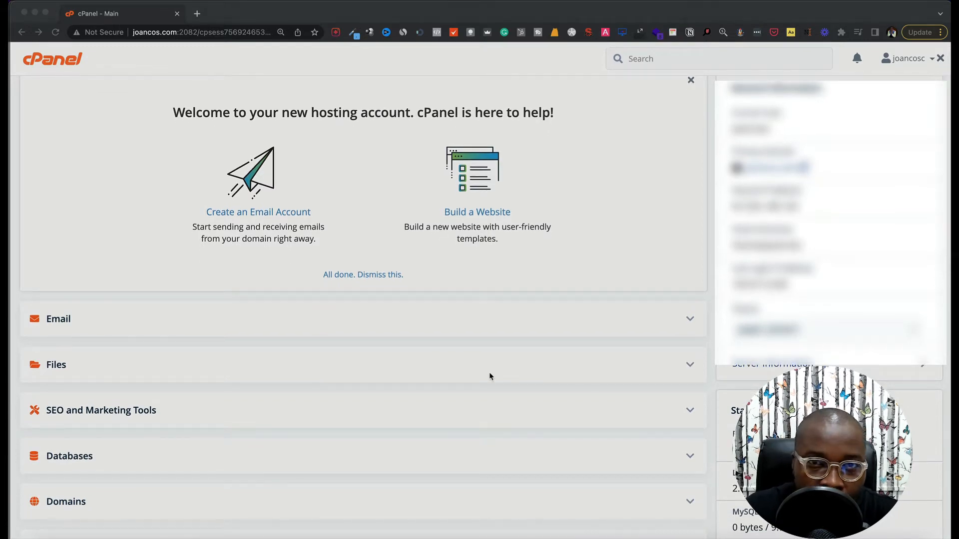
scroll(489, 377, down, 10)
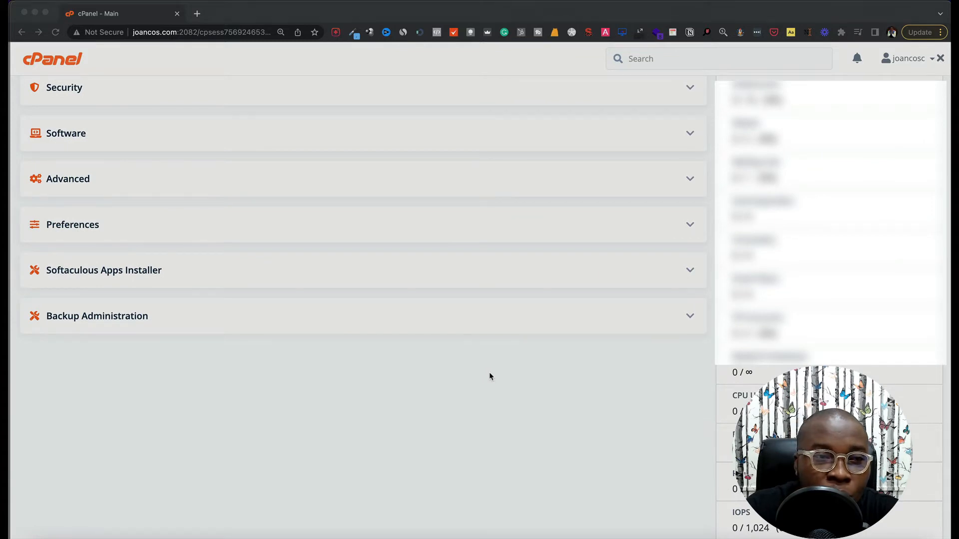
scroll(489, 374, up, 2)
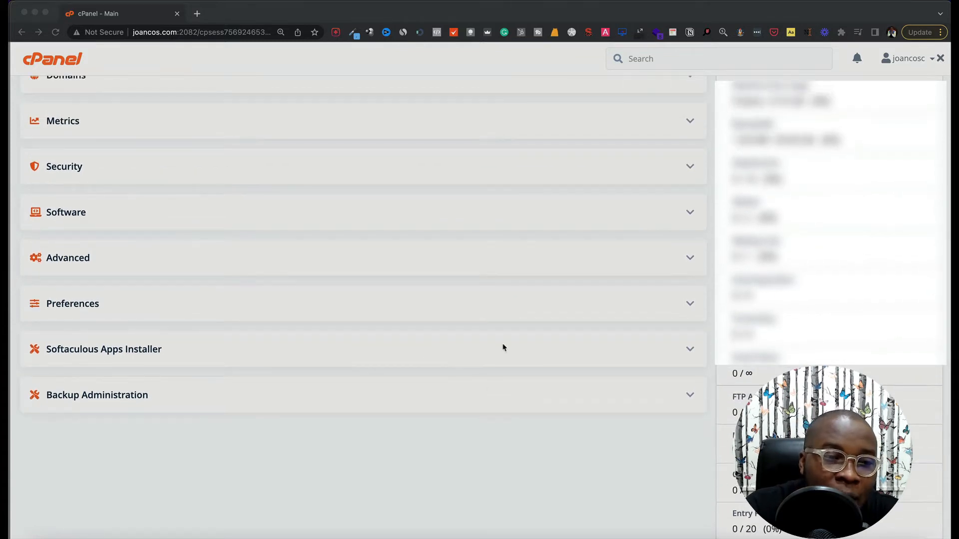
click(692, 351)
click(691, 351)
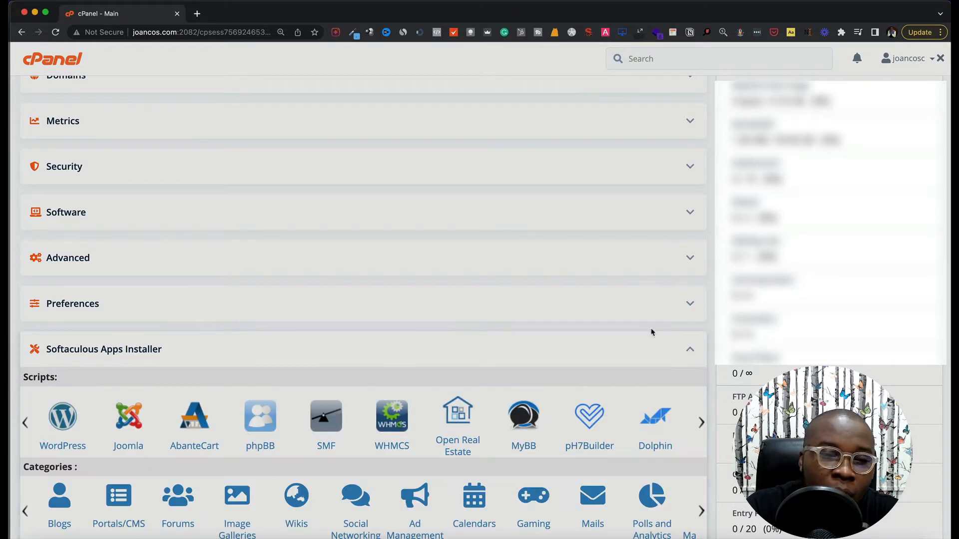
scroll(653, 332, down, 3)
click(63, 286)
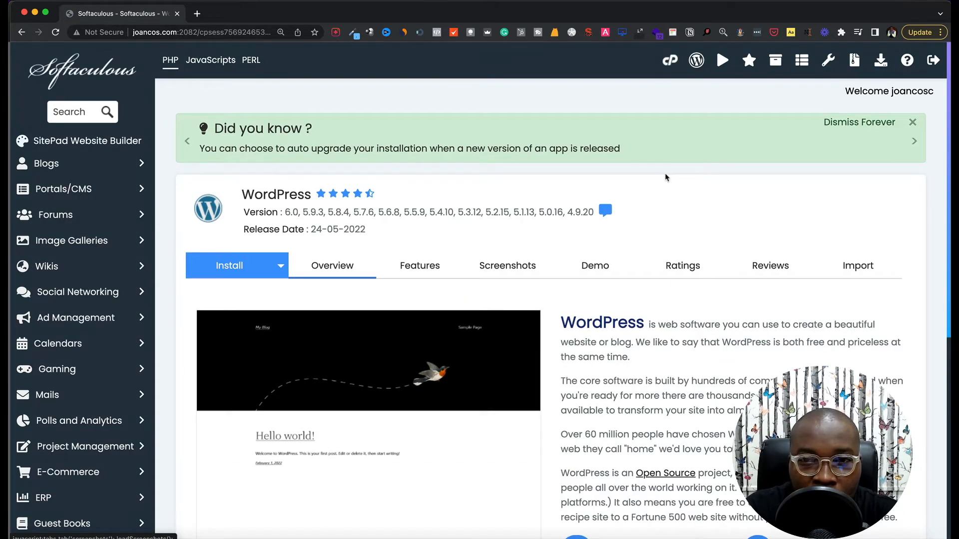
Review the WordPress overview and start a new installation to open its setup form
scroll(665, 177, down, 2)
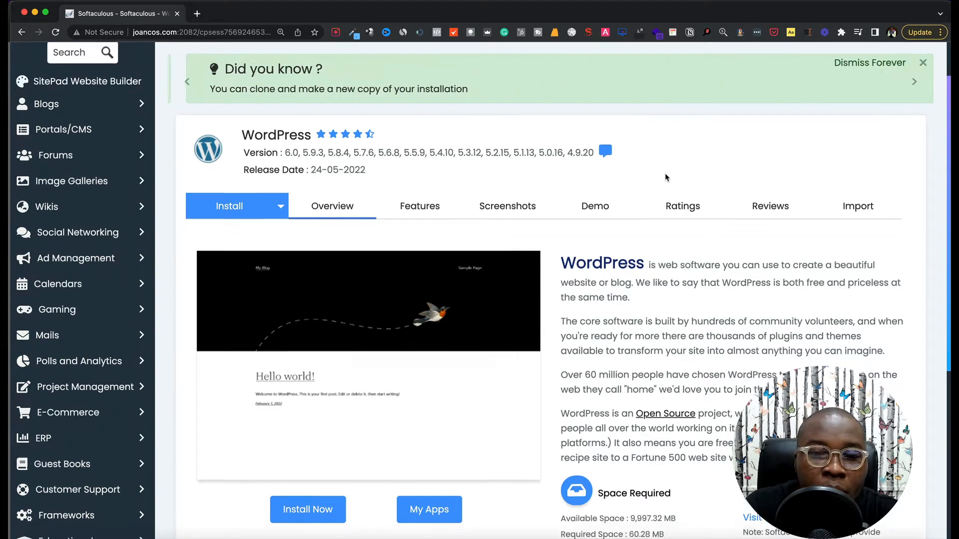
scroll(665, 177, down, 5)
scroll(665, 177, up, 1)
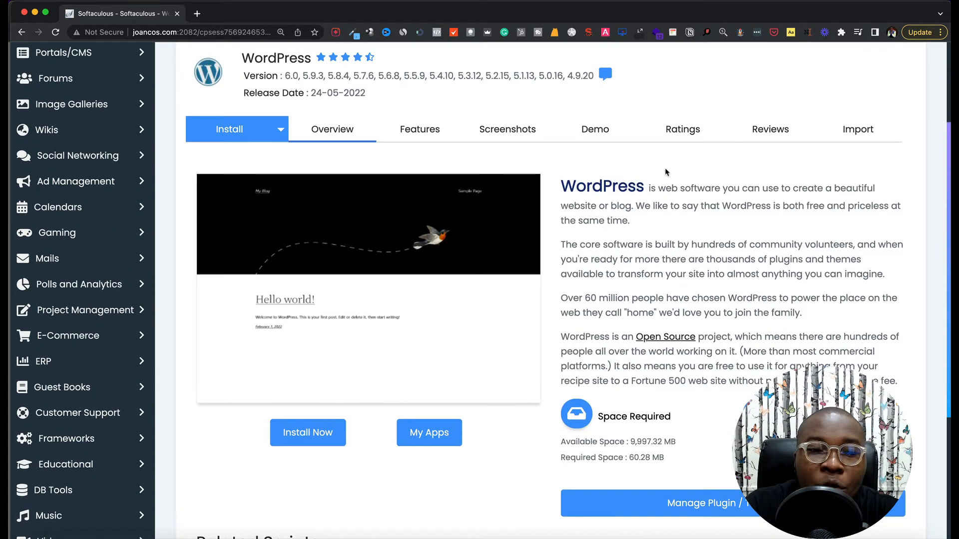
scroll(666, 178, up, 3)
scroll(666, 170, down, 5)
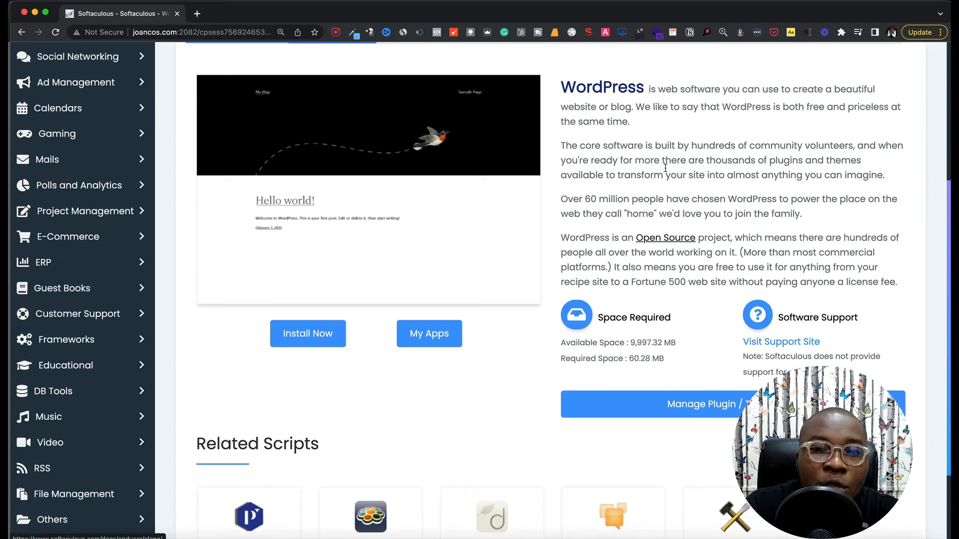
click(325, 334)
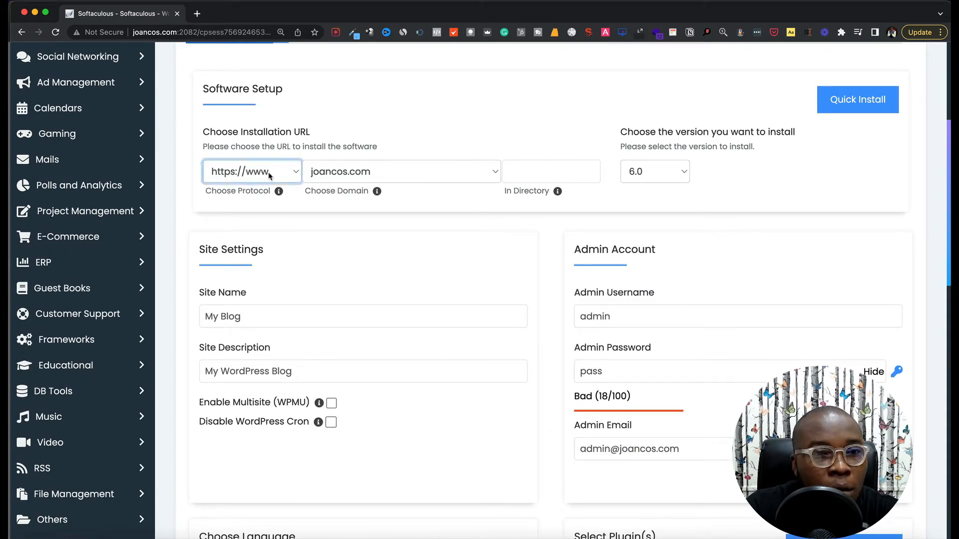
click(268, 175)
click(259, 175)
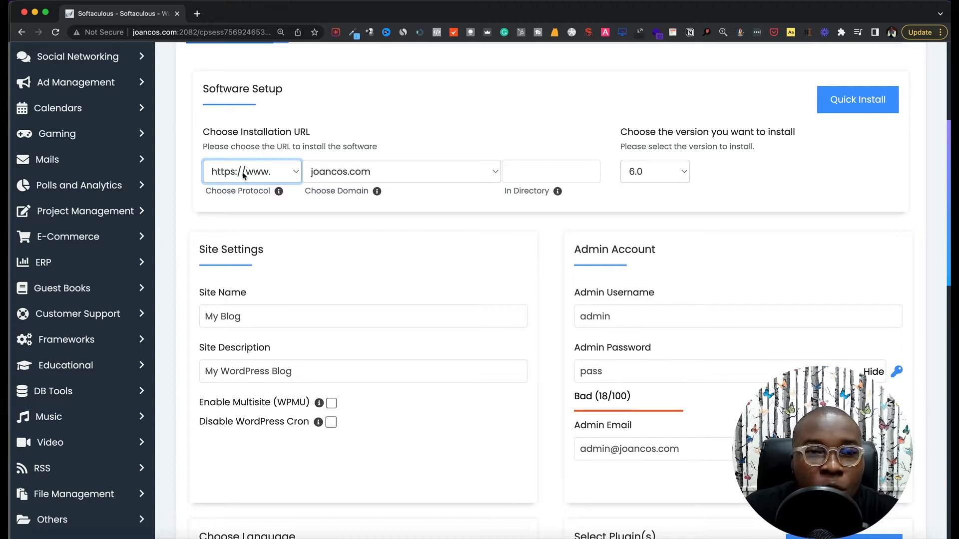
click(401, 130)
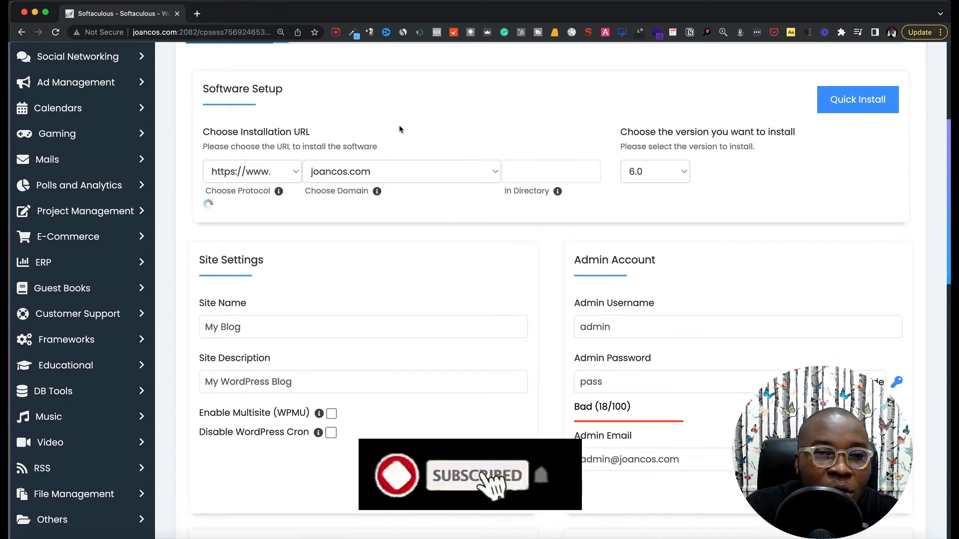
click(394, 178)
click(396, 177)
click(524, 167)
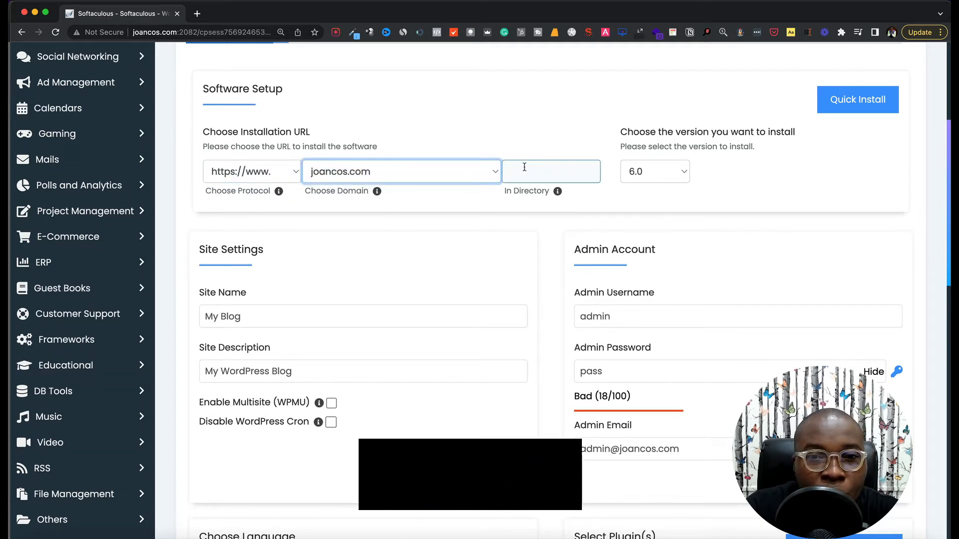
click(532, 169)
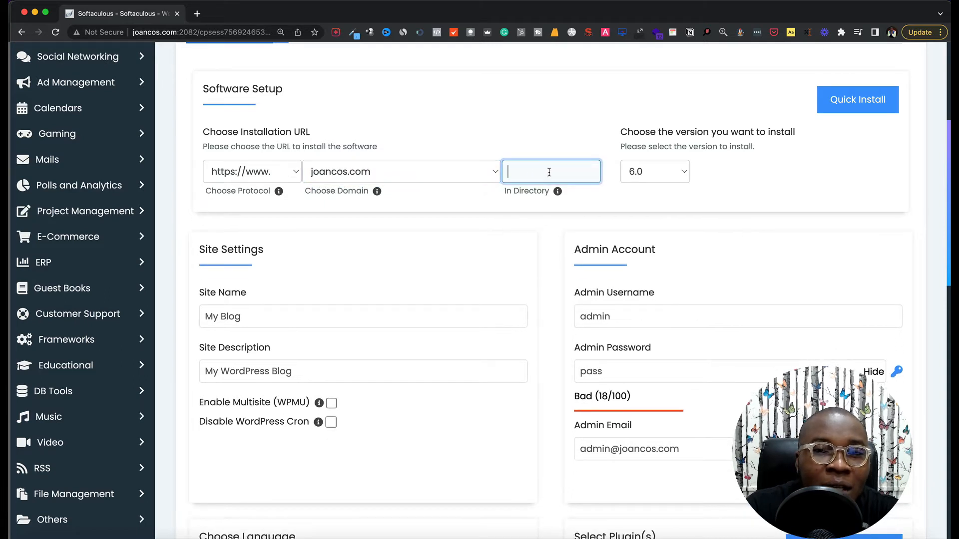
click(685, 173)
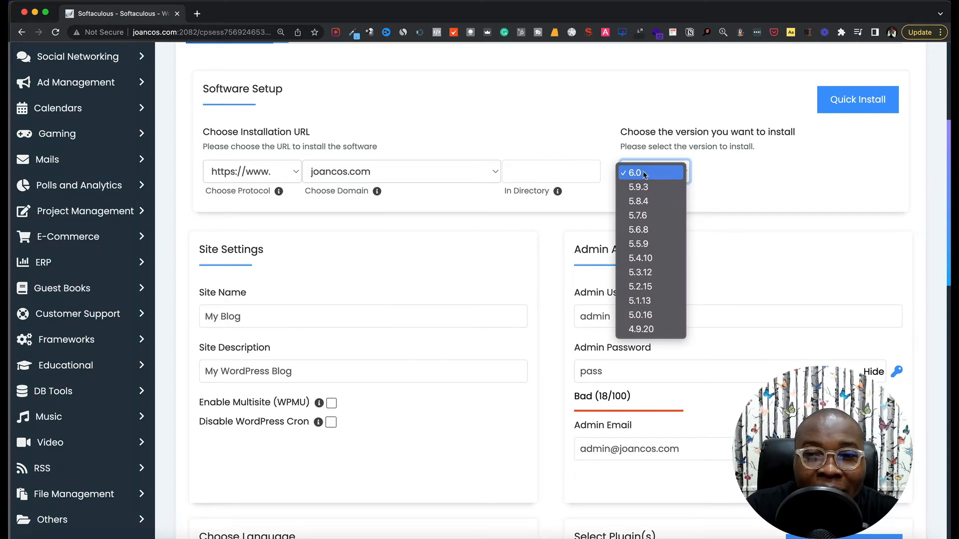
click(724, 180)
Set the site name to "Joan Collection"
scroll(469, 220, down, 1)
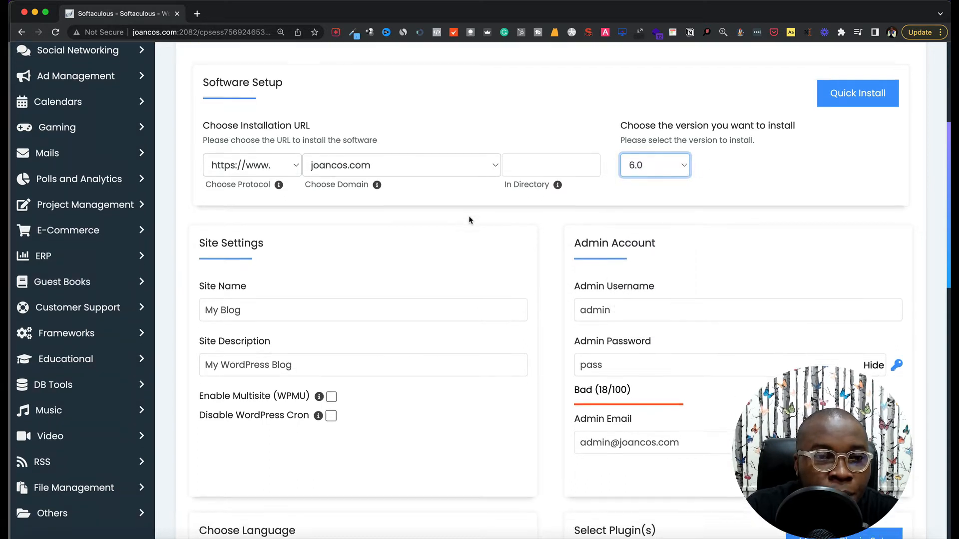
scroll(469, 220, down, 2)
triple_click(327, 255)
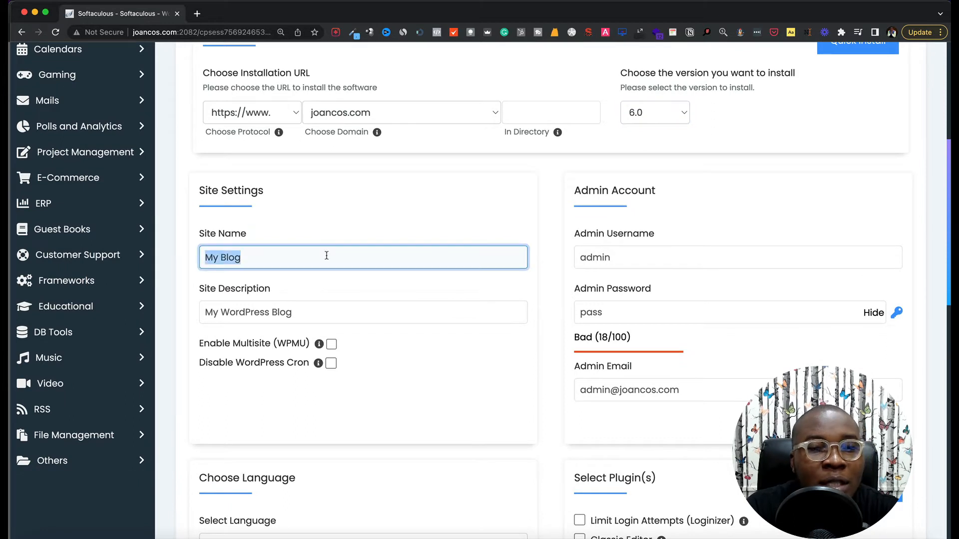
text(JOan )
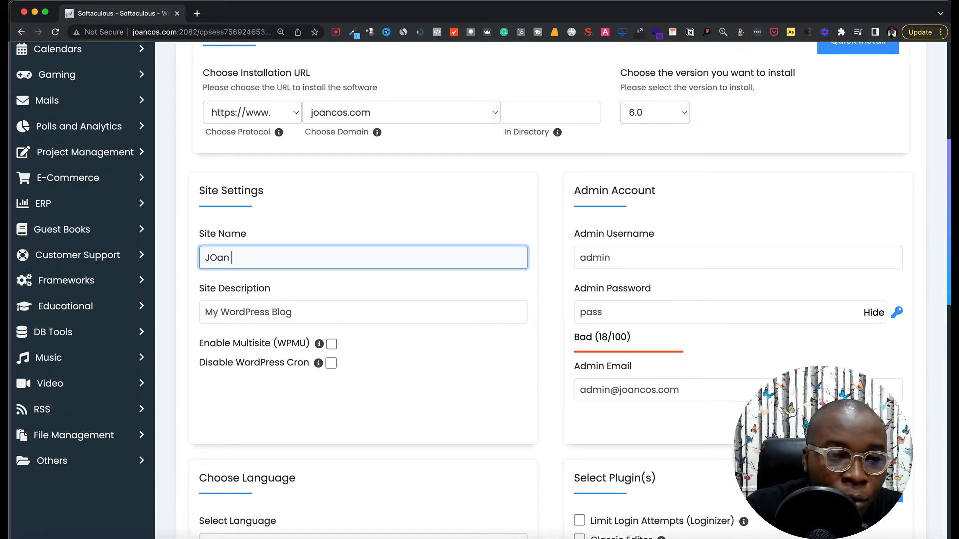
text(Collection)
click(397, 208)
Replace the site description with "Smell nice, look good with high quality wears from Joan collections"
click(351, 302)
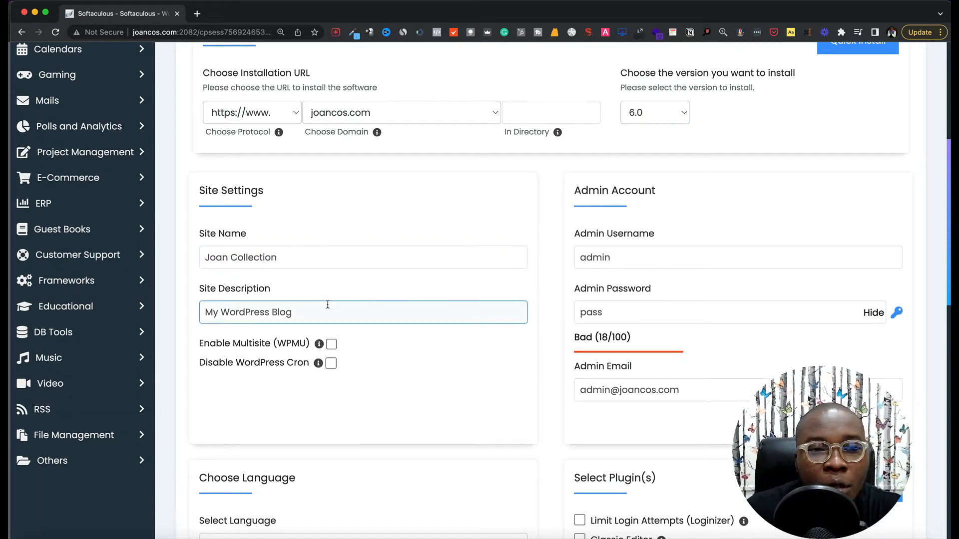
double_click(329, 308)
triple_click(329, 308)
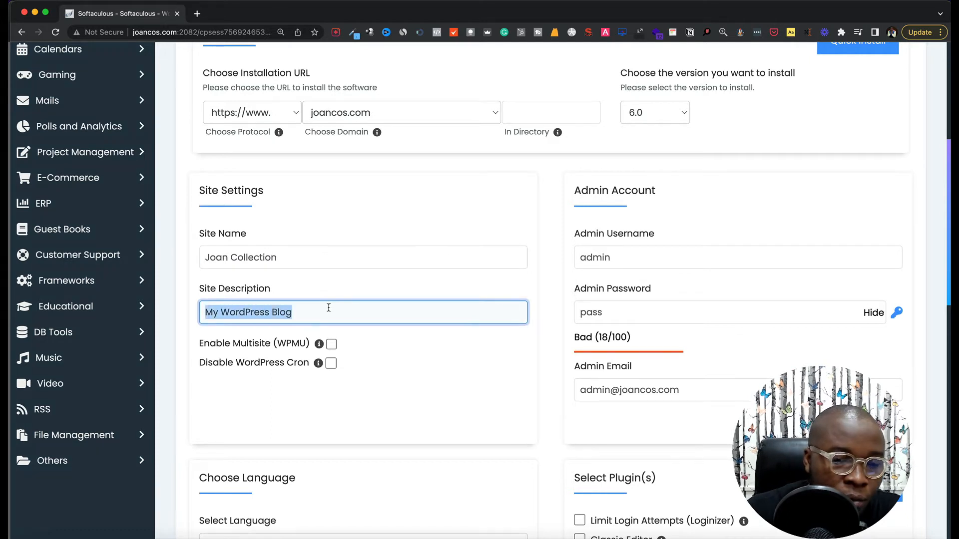
key(BackSpace)
click(280, 318)
text(Smell nice, look good with high quality wears from Joan collections)
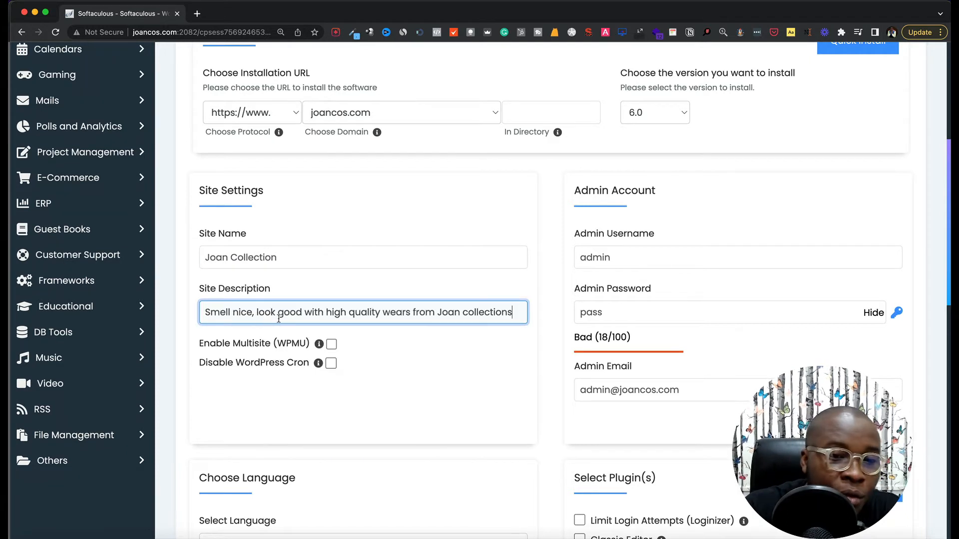
click(464, 374)
Fill in the admin account's username, password and e-mail address
scroll(441, 366, down, 2)
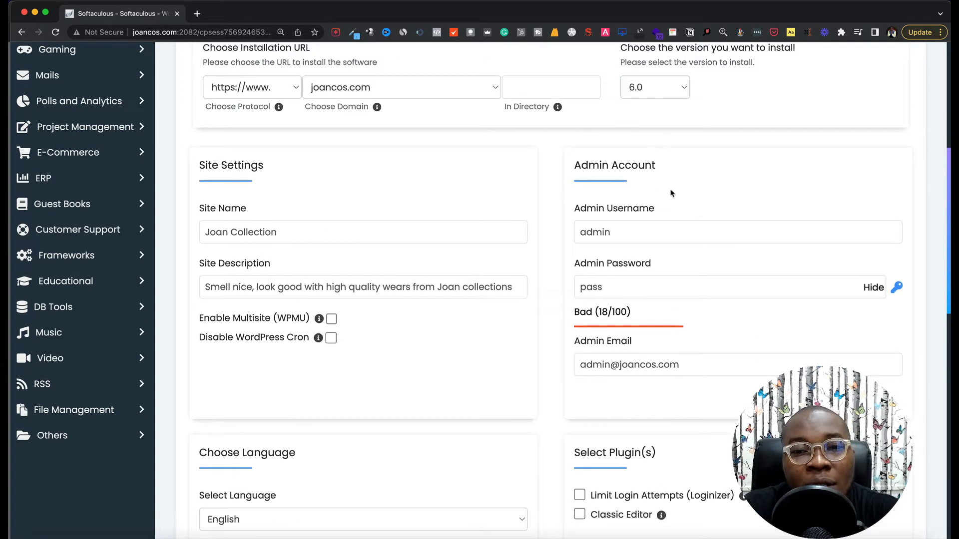
double_click(654, 231)
text(joan)
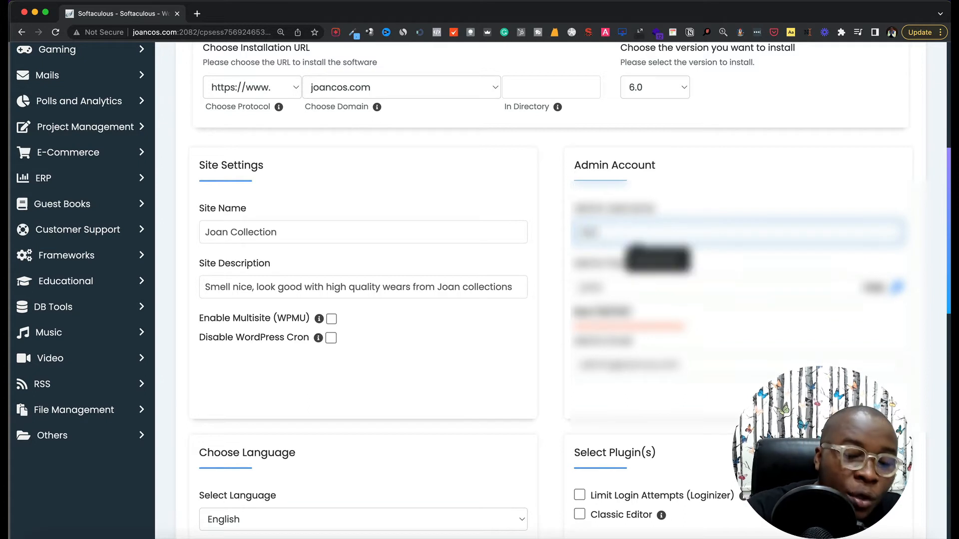
click(665, 262)
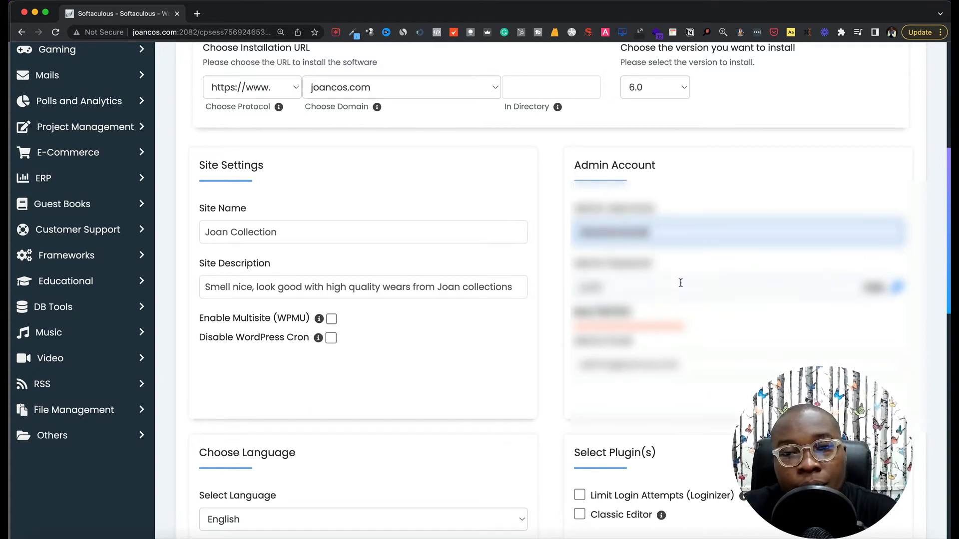
double_click(655, 290)
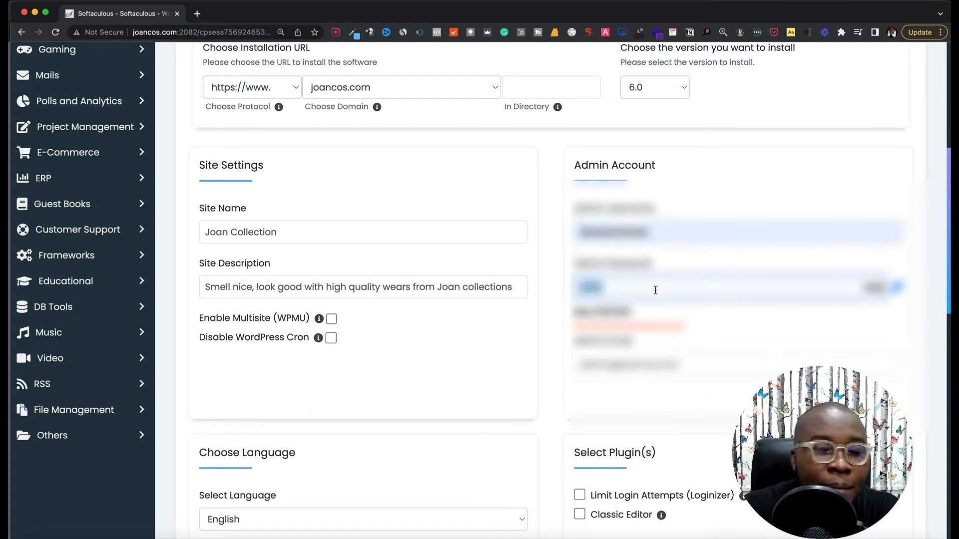
triple_click(620, 363)
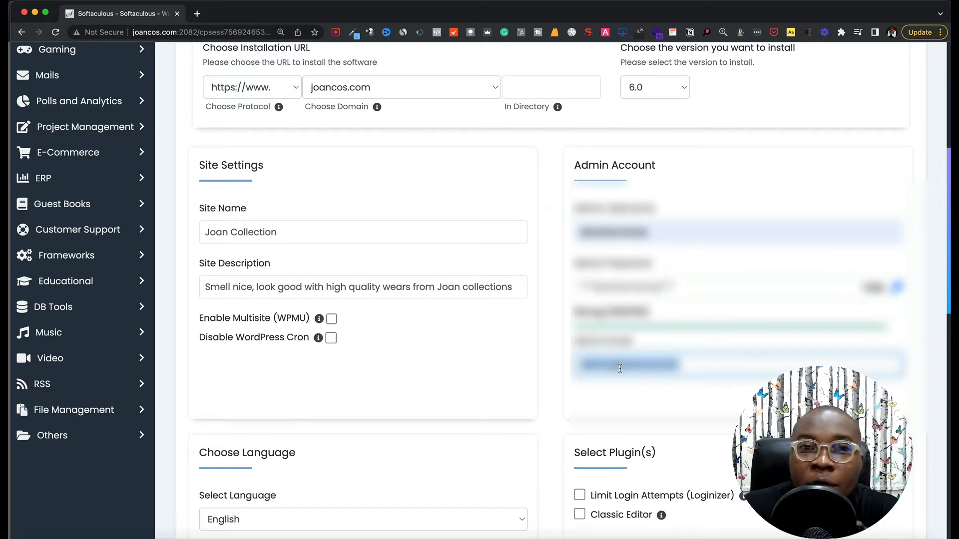
Choose English as the installation language
scroll(620, 368, down, 1)
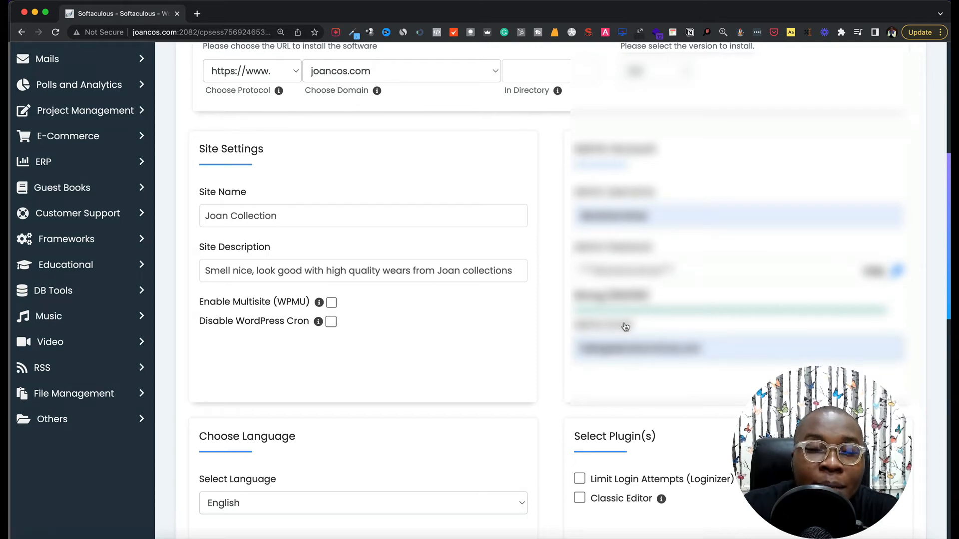
scroll(625, 327, down, 5)
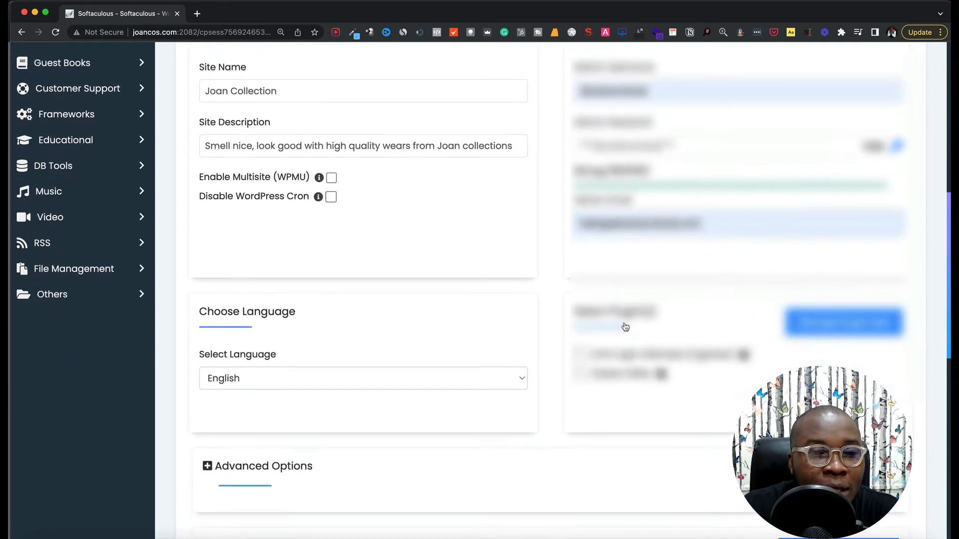
scroll(625, 319, down, 2)
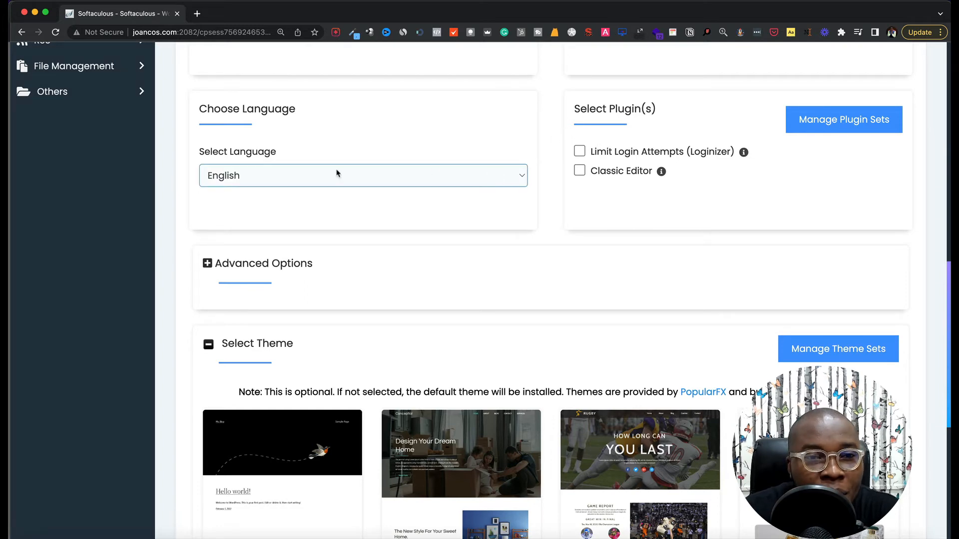
click(310, 176)
click(309, 175)
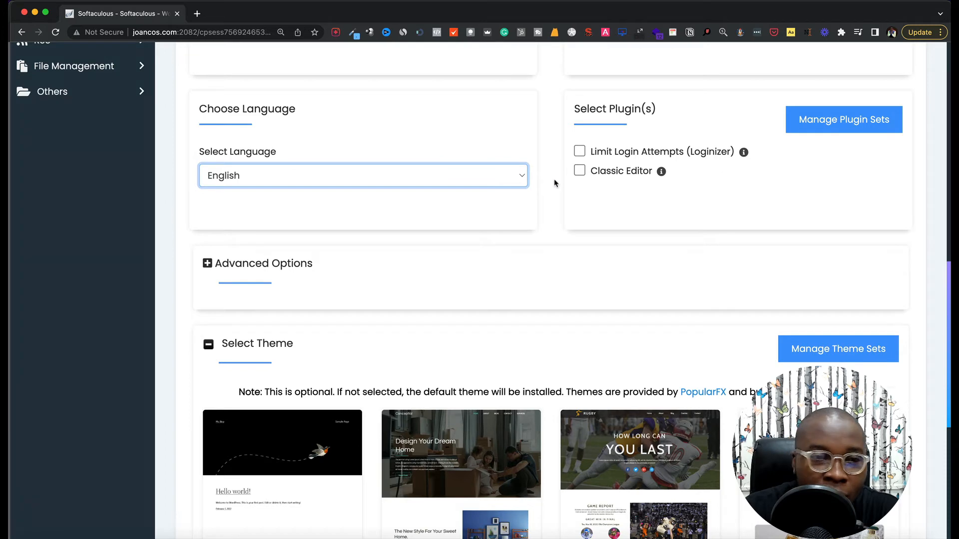
Expand the advanced installation options and choose Default as the backup location
scroll(550, 185, down, 2)
click(207, 215)
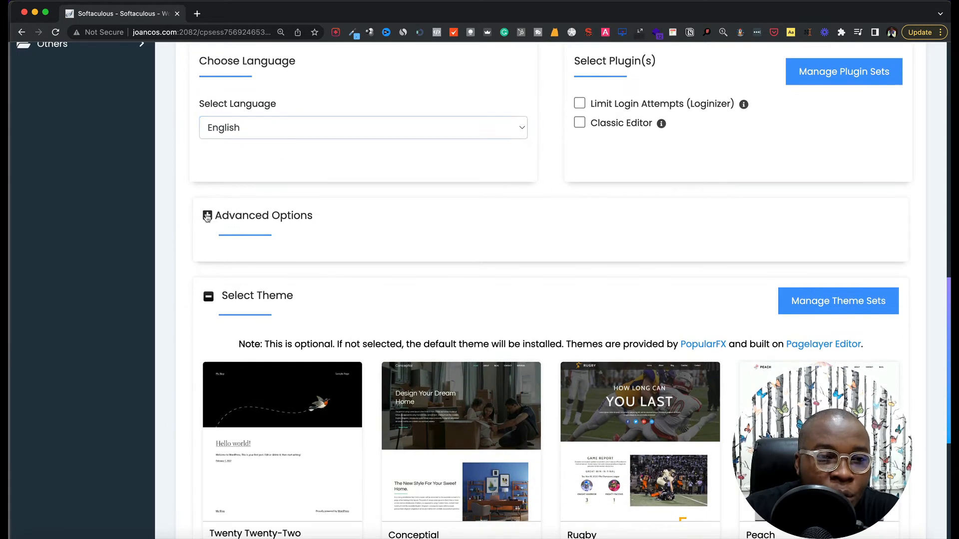
scroll(310, 215, down, 2)
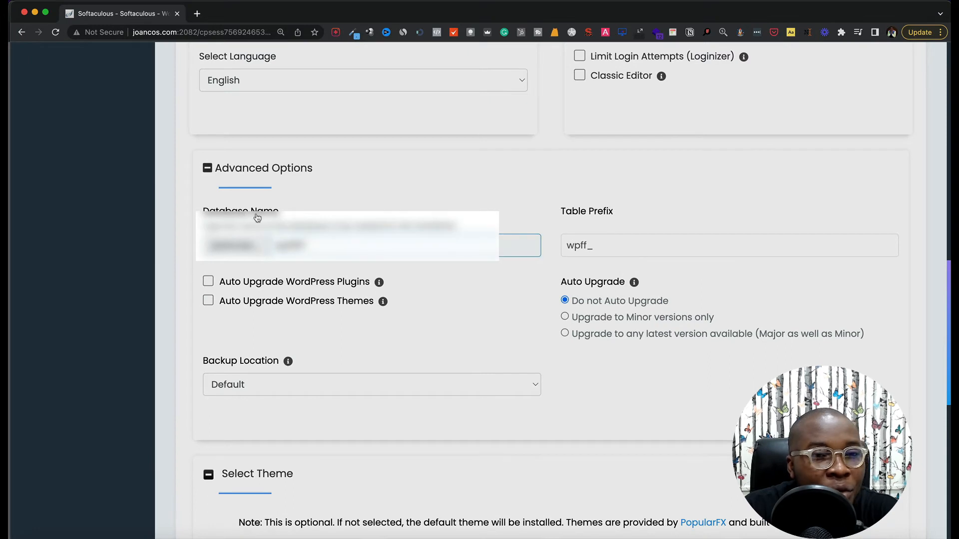
click(309, 249)
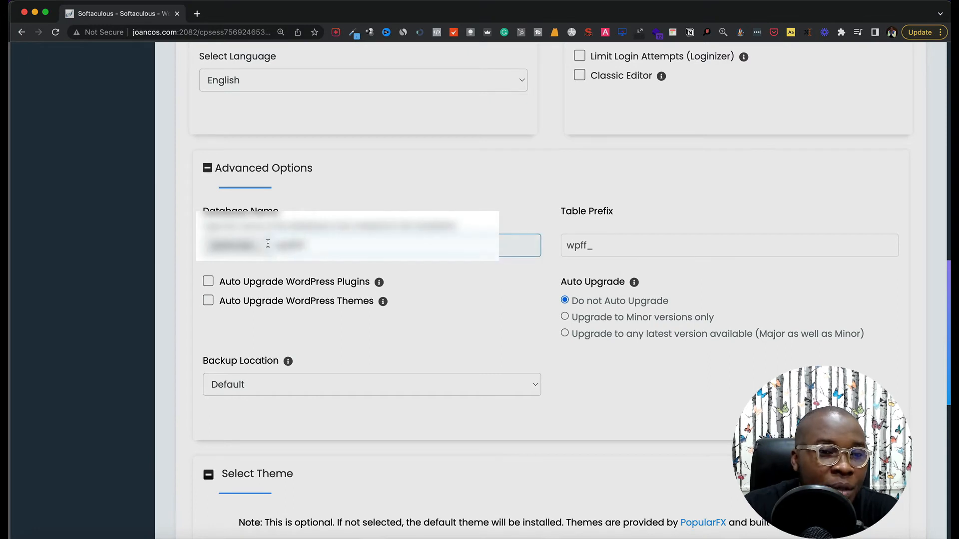
click(346, 382)
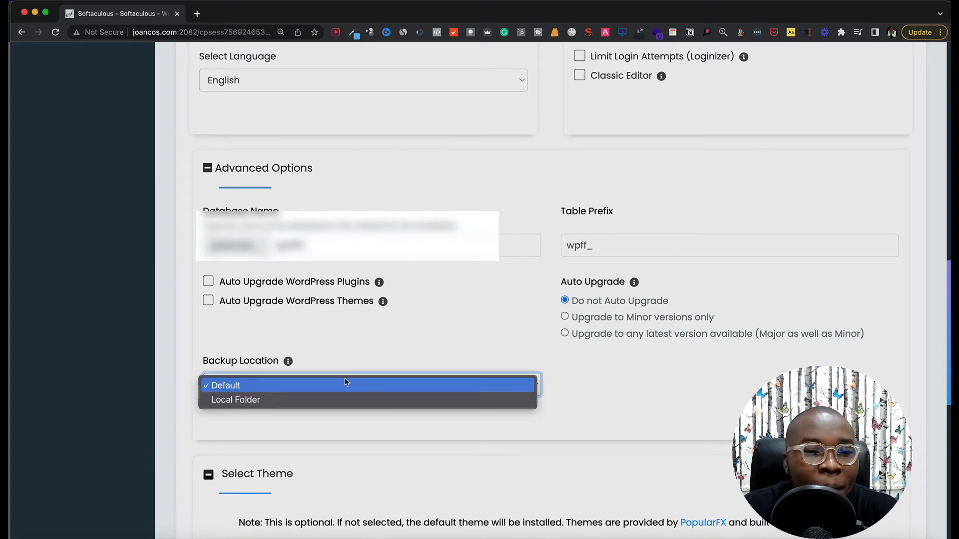
click(293, 386)
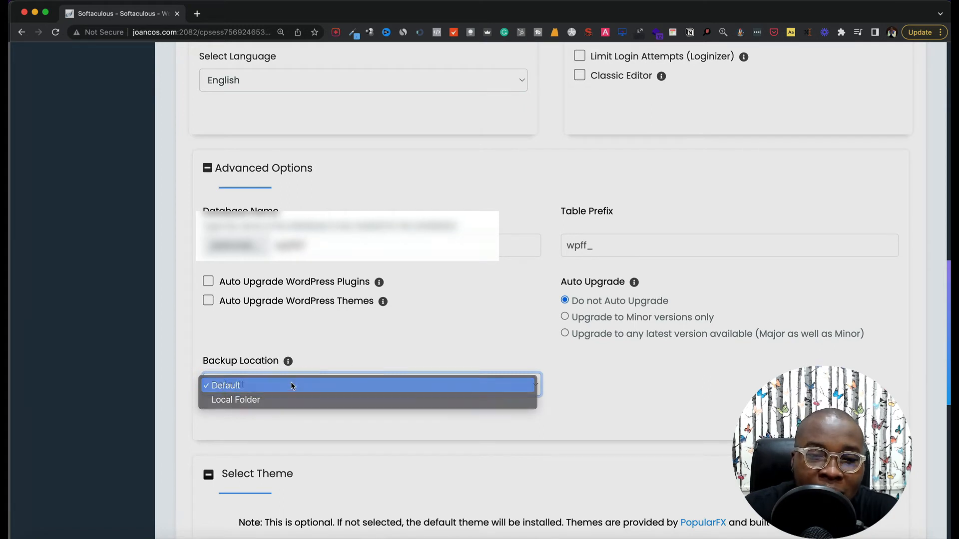
mouse_move(289, 362)
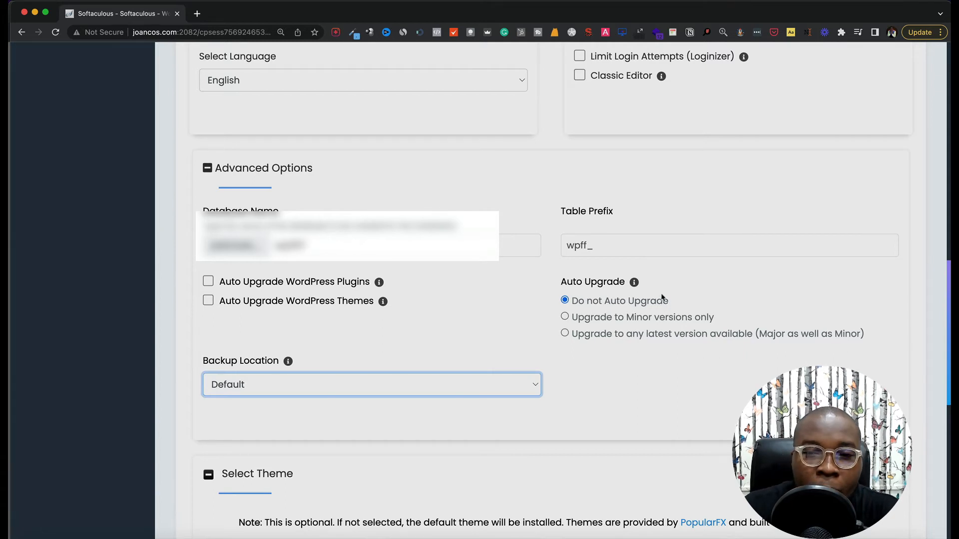
Collapse the advanced options and theme selection sections of the installation form
click(208, 168)
scroll(370, 223, down, 1)
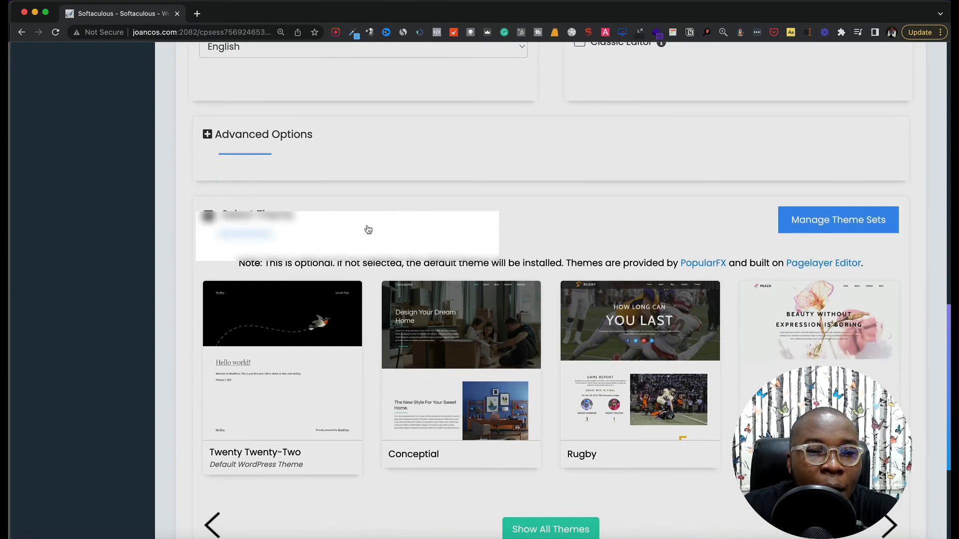
click(207, 211)
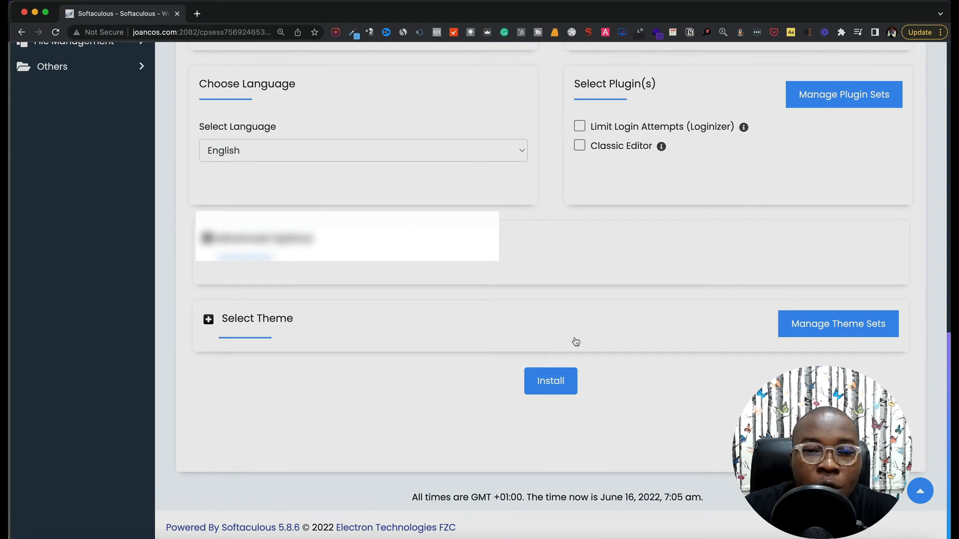
Start the WordPress installation with the entered settings, leaving the optional theme unselected
click(550, 381)
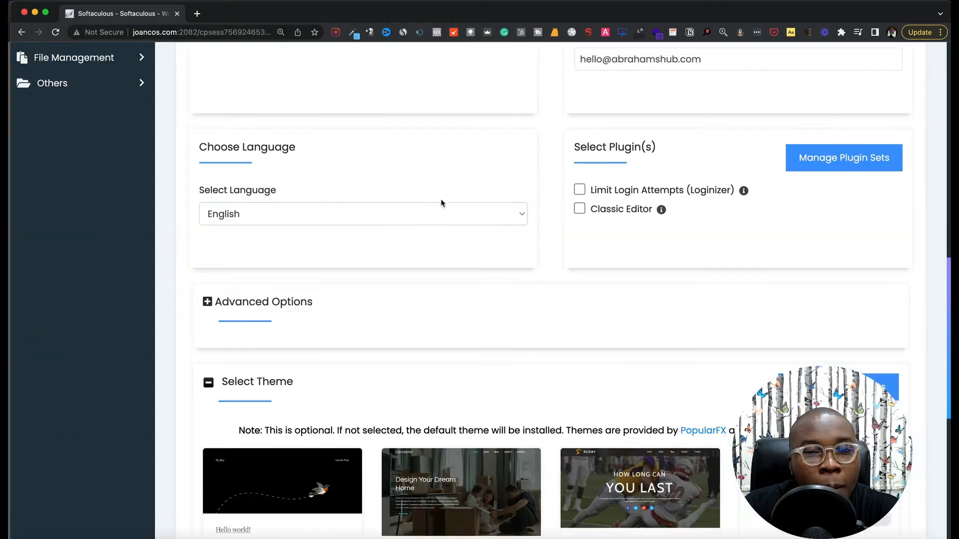
scroll(442, 203, down, 5)
scroll(442, 204, down, 4)
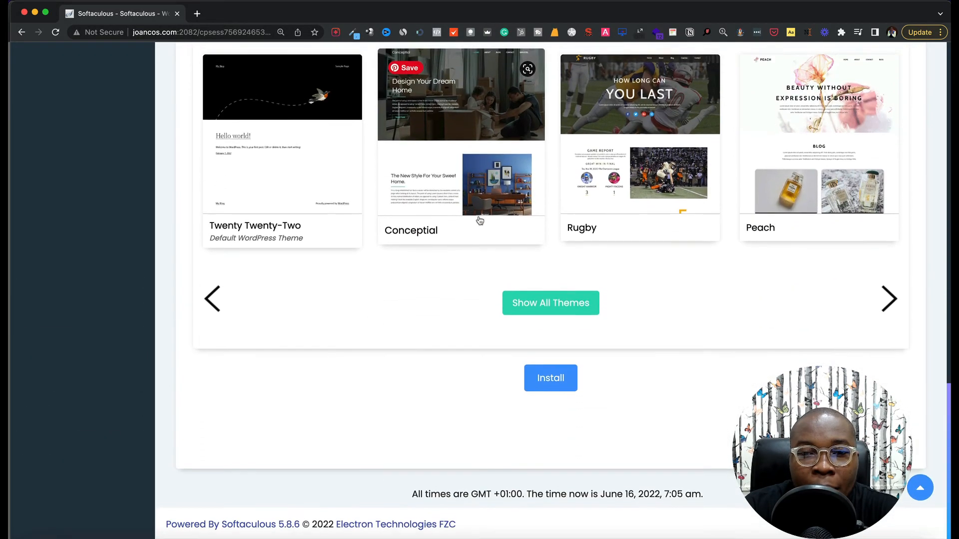
click(563, 382)
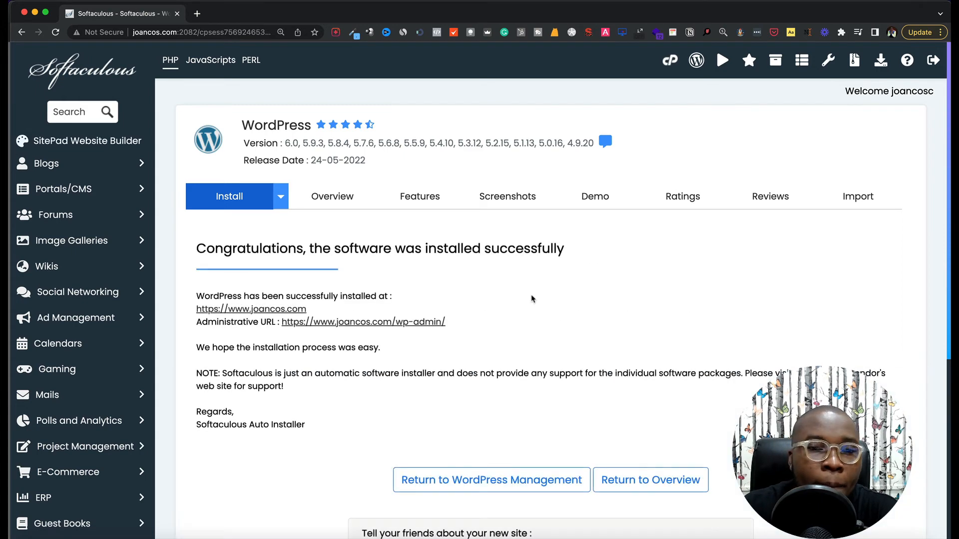
scroll(531, 300, down, 3)
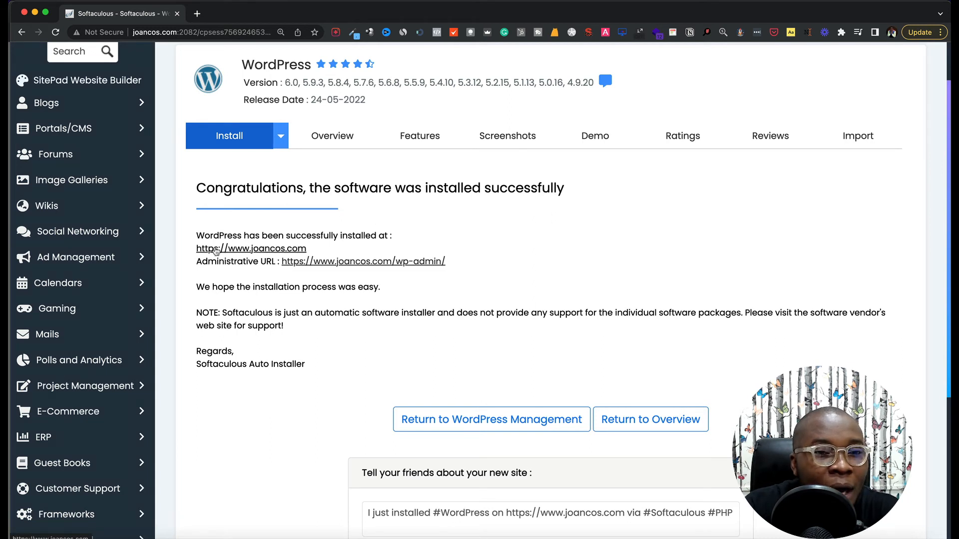
click(297, 249)
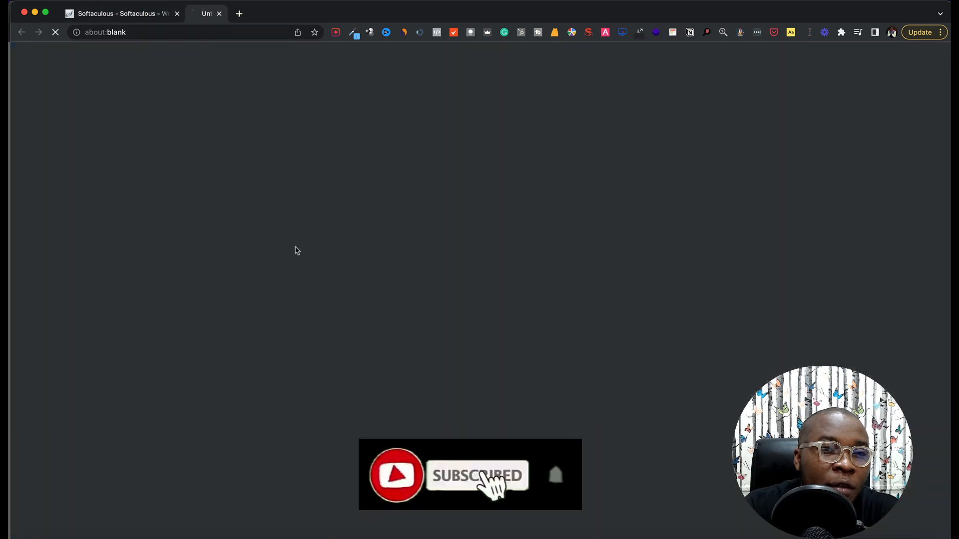
click(139, 18)
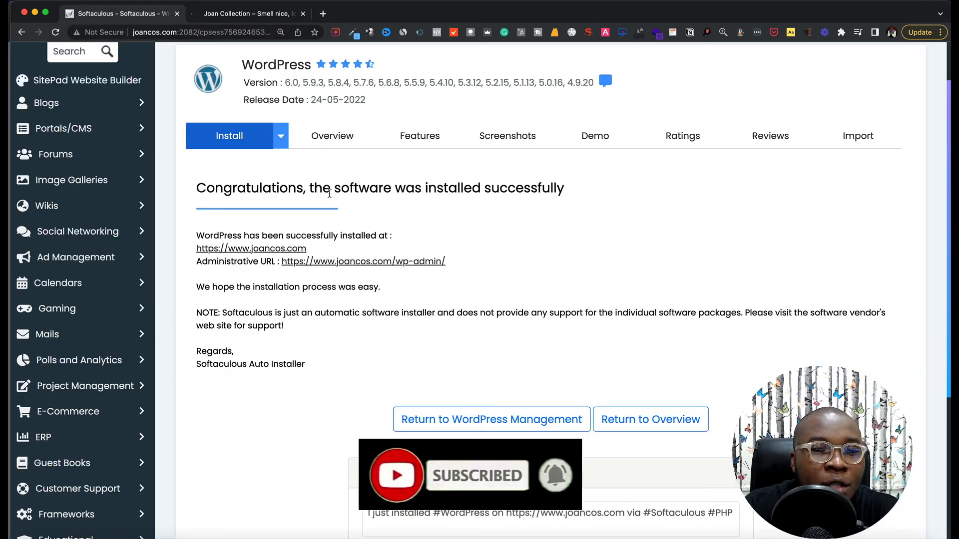
click(375, 266)
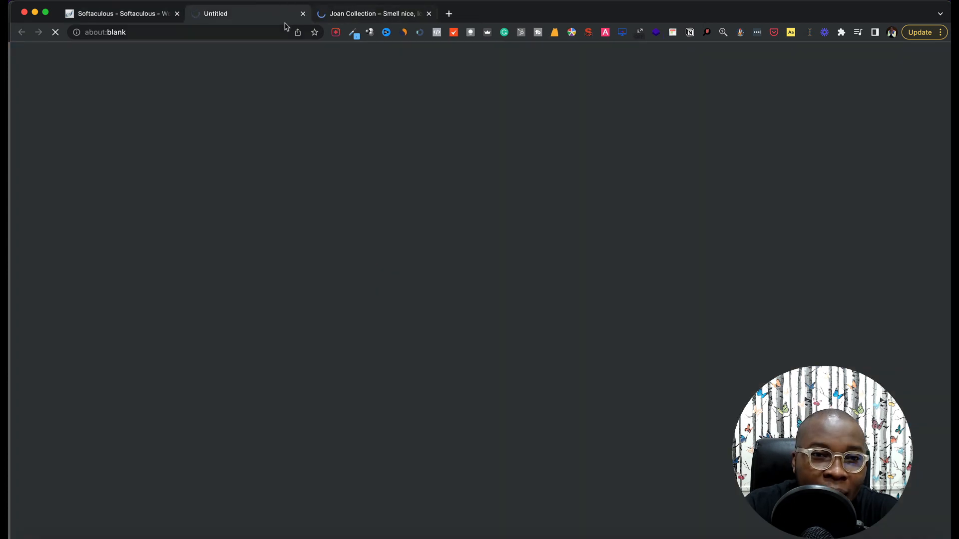
Examine the new site's front page and its WordPress admin dashboard, alternating between the two
click(345, 18)
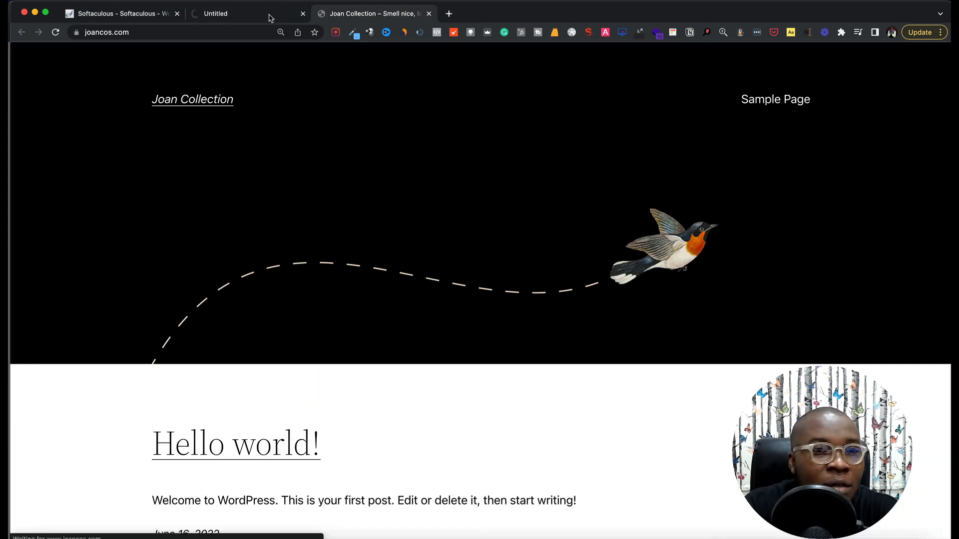
click(243, 15)
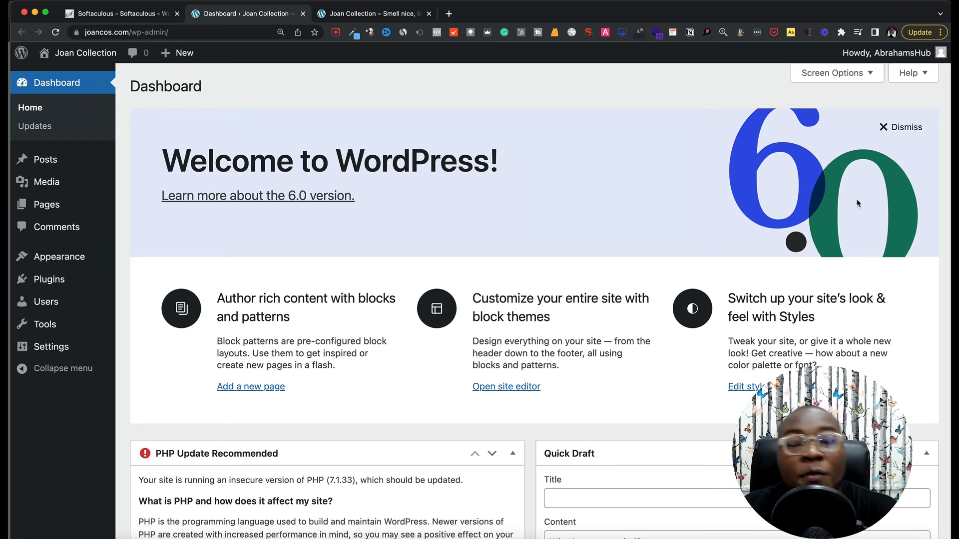
scroll(857, 203, down, 2)
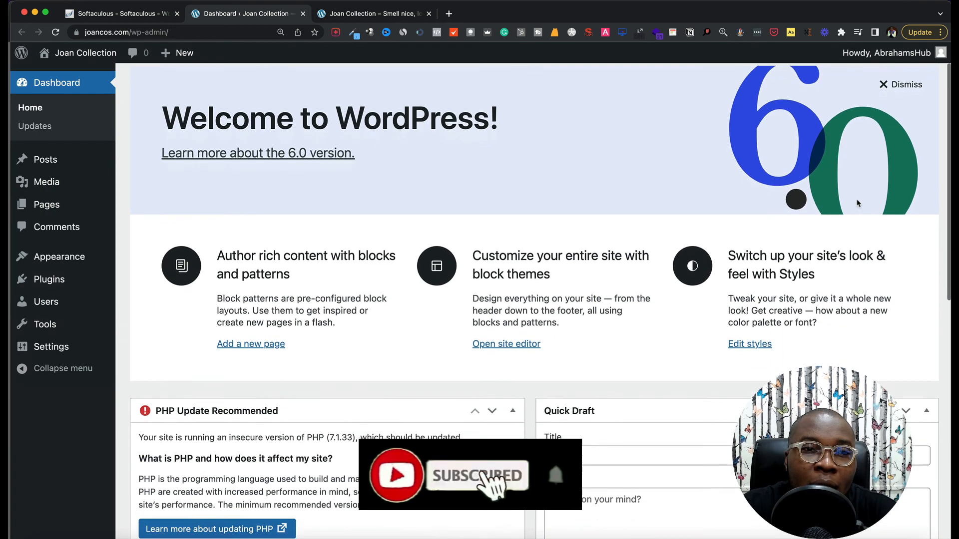
scroll(858, 203, up, 2)
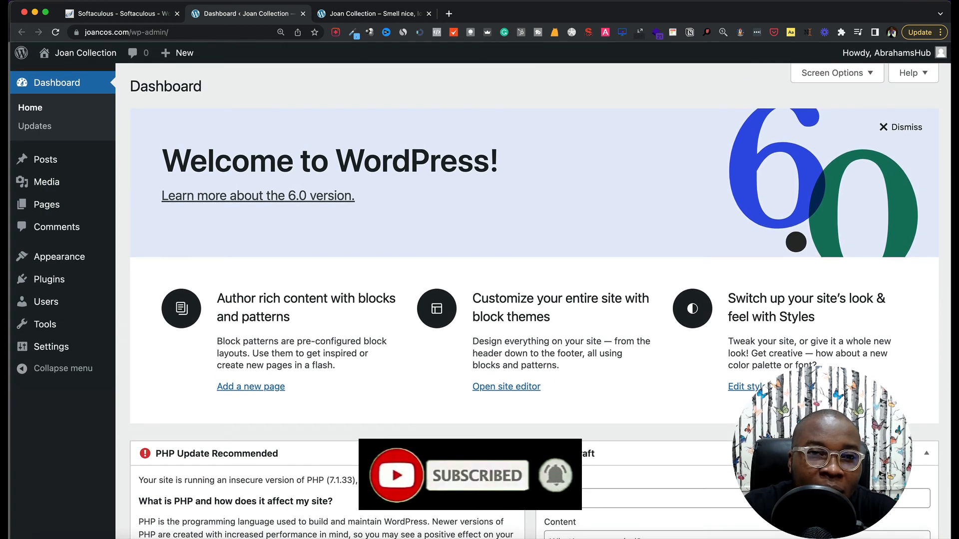
click(388, 13)
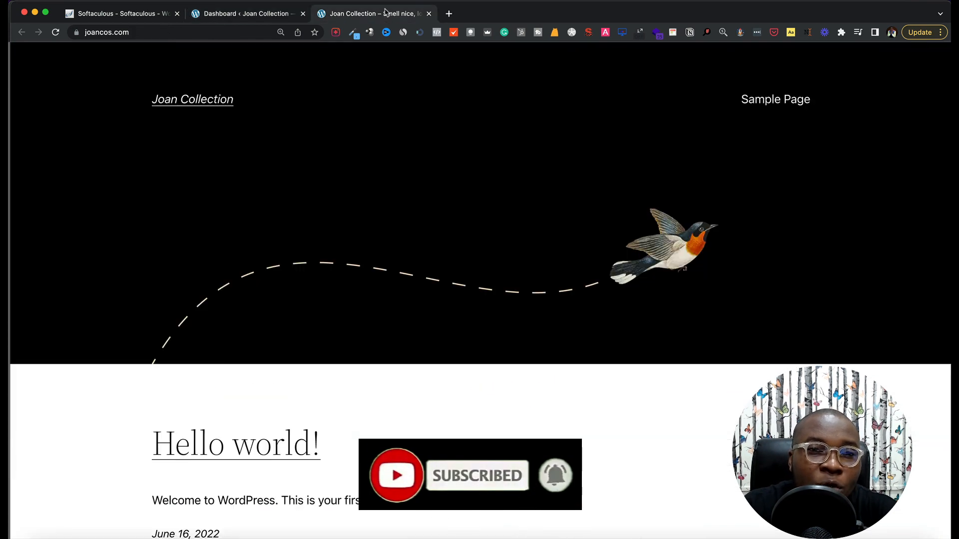
click(250, 13)
scroll(336, 207, up, 5)
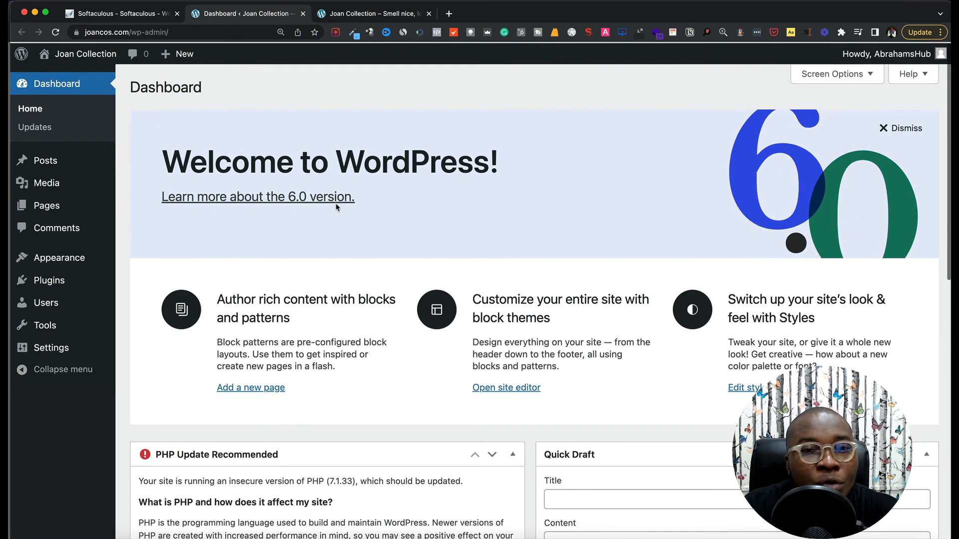